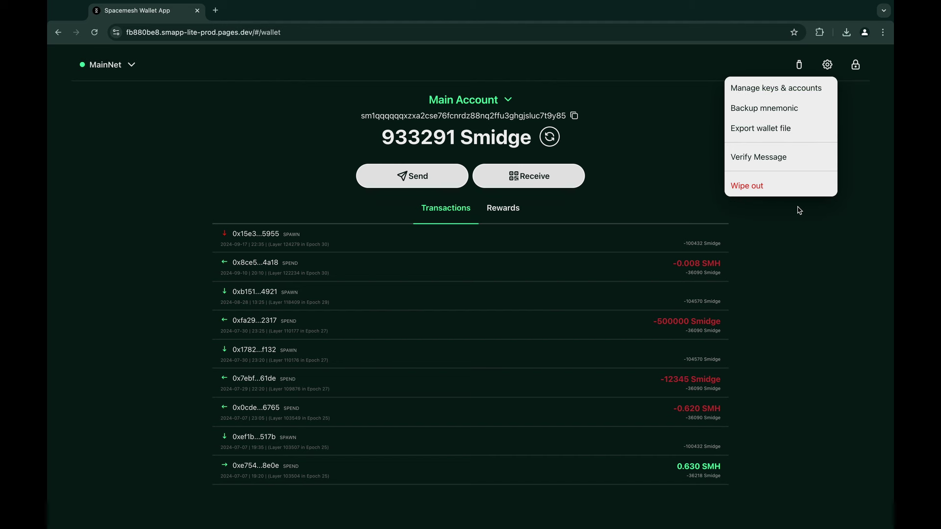
- Reveal the recovery mnemonic with the wallet password, copy it, and close the backup dialog
click(816, 106)
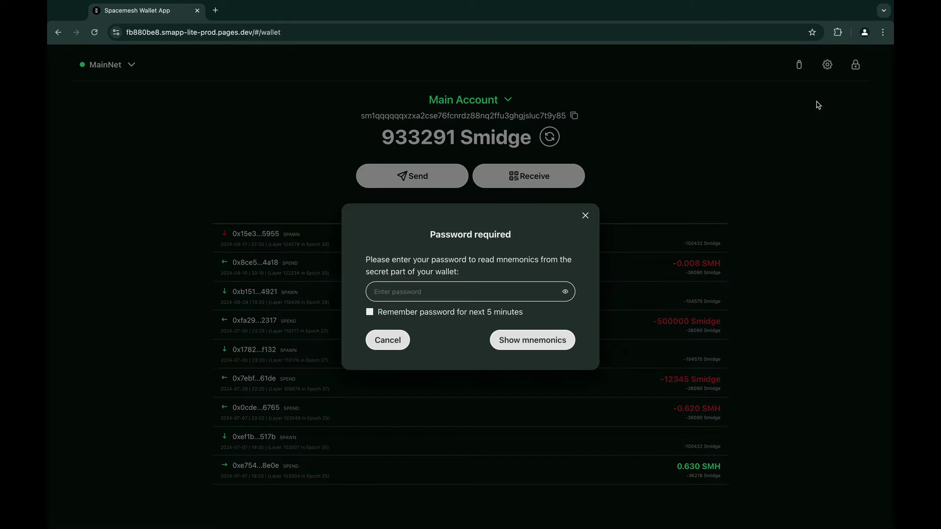
text(1)
key(Return)
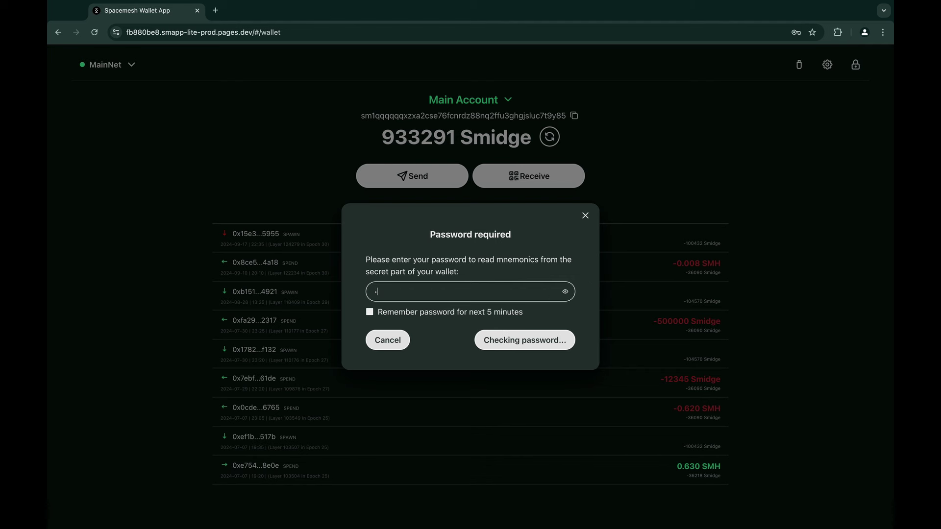
click(509, 373)
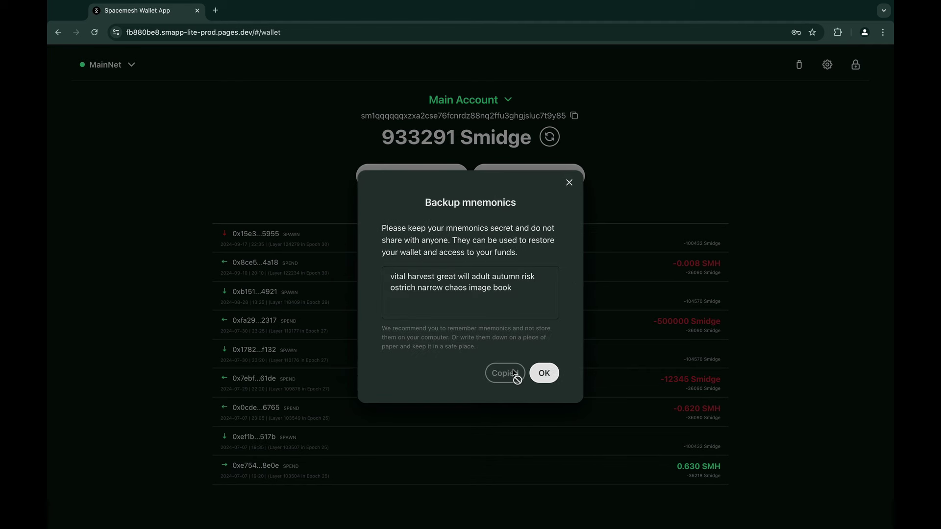
click(543, 373)
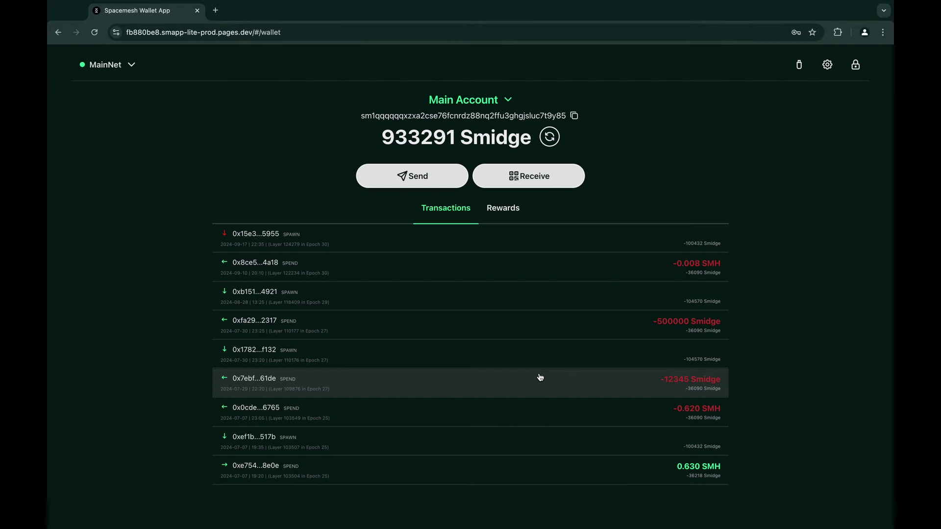
- Export the wallet file from the settings menu, downloading wallet (2).json (3.5 KB)
click(828, 65)
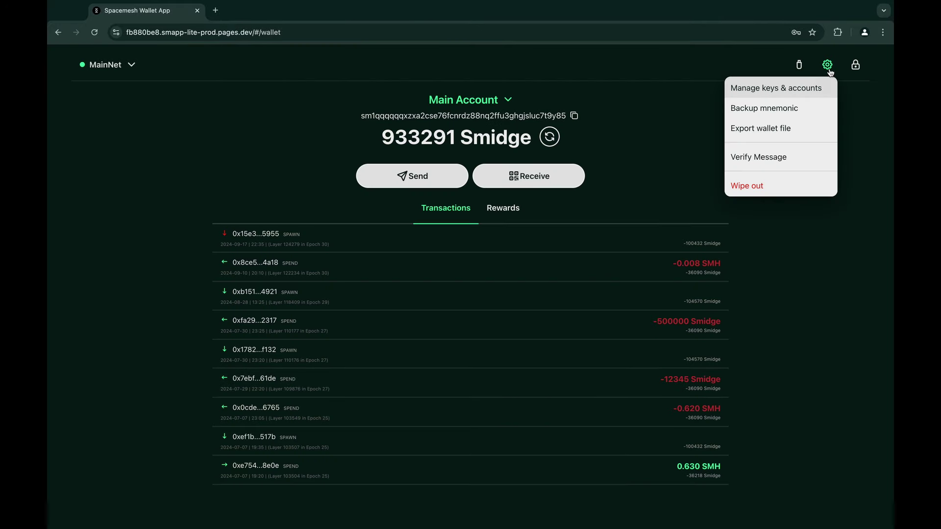
click(806, 134)
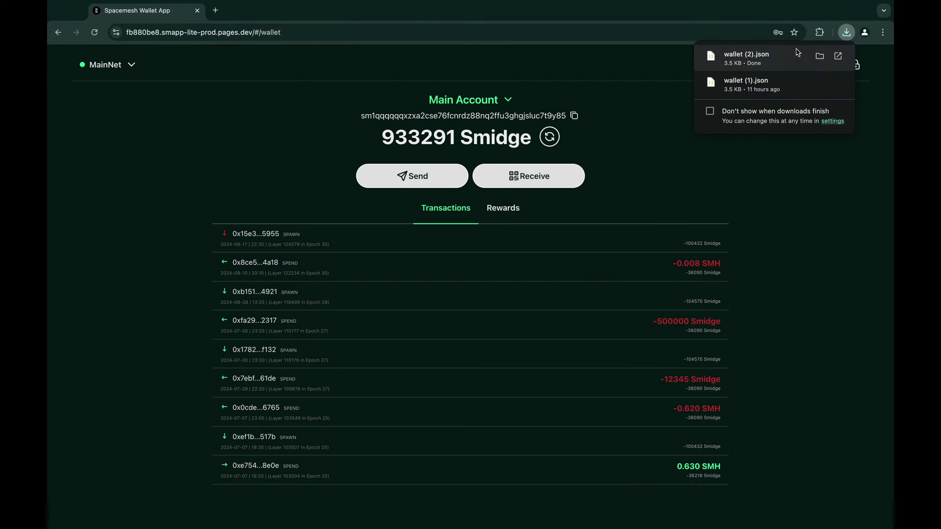
click(802, 181)
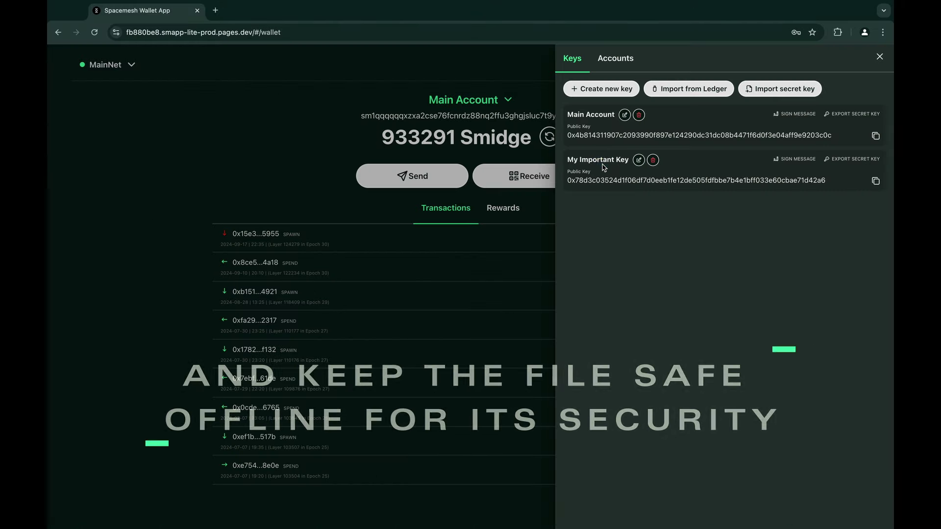
- View the three accounts, close the Keys and Accounts panel, and export the wallet file again
click(616, 55)
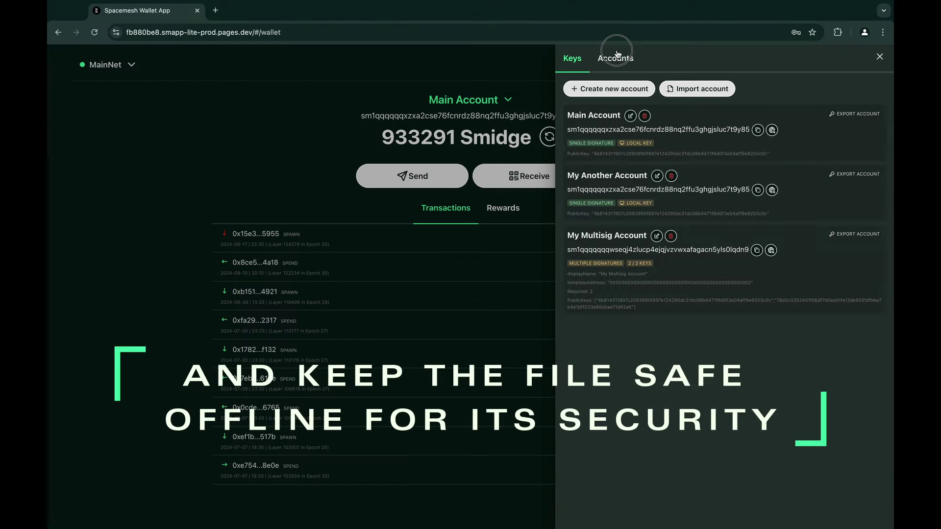
click(879, 58)
click(827, 64)
click(800, 131)
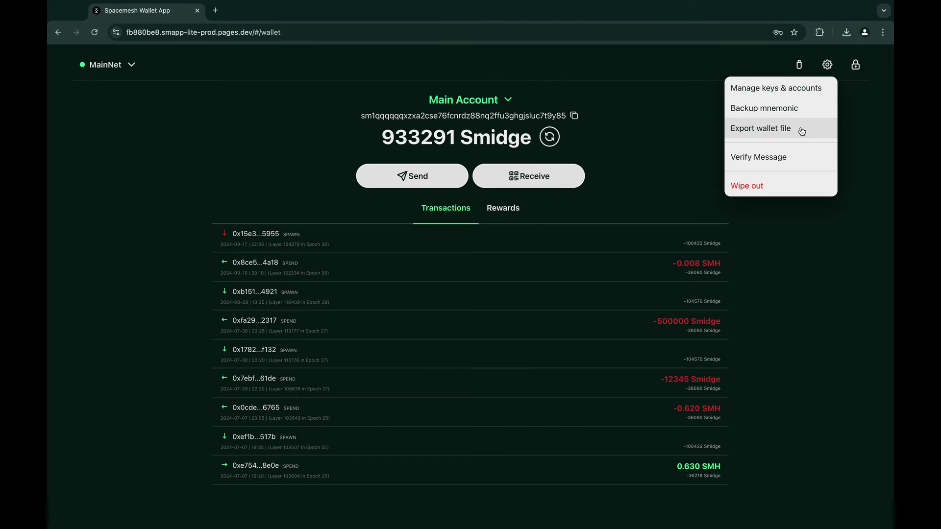
- Export the wallet file once more, then wipe out the current wallet
click(801, 132)
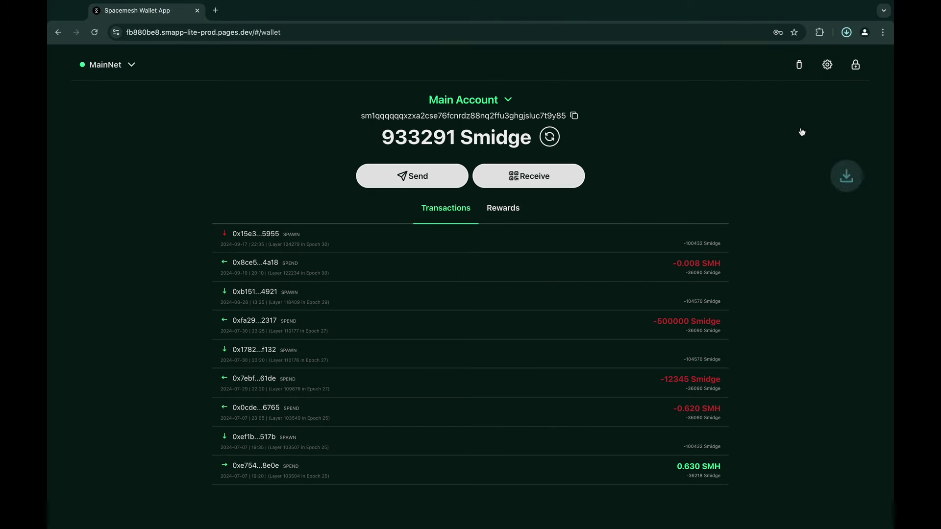
click(827, 64)
click(801, 182)
click(552, 230)
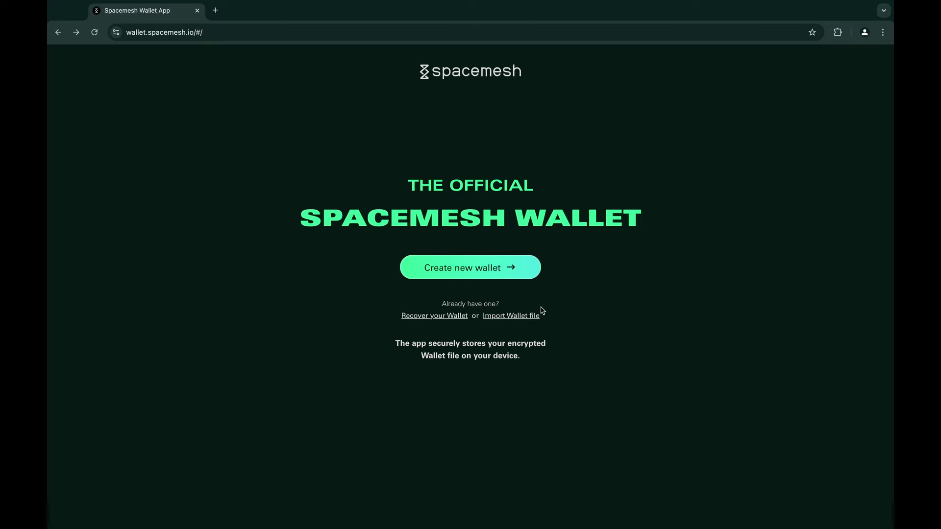
- Re-import the wallet from wallet.json with its password and open the keys list
click(528, 317)
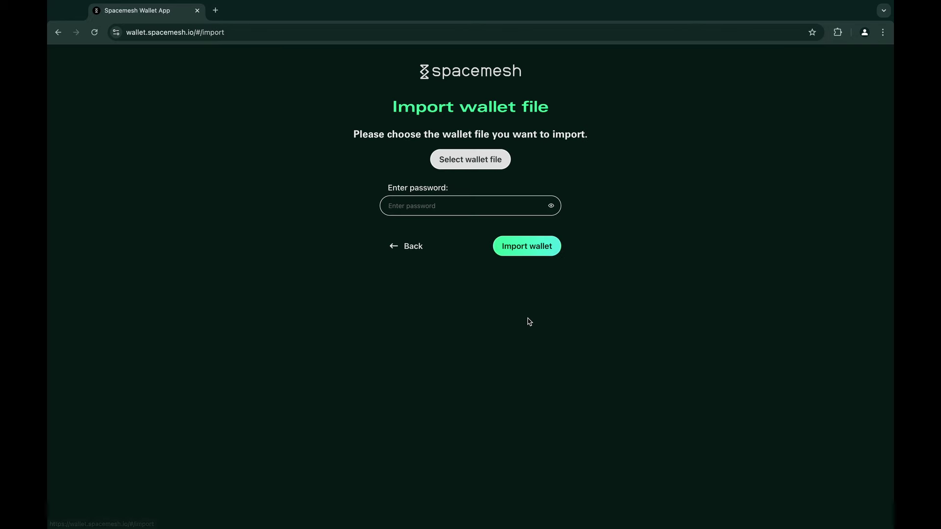
click(472, 166)
double_click(400, 165)
click(422, 221)
text(1)
click(521, 268)
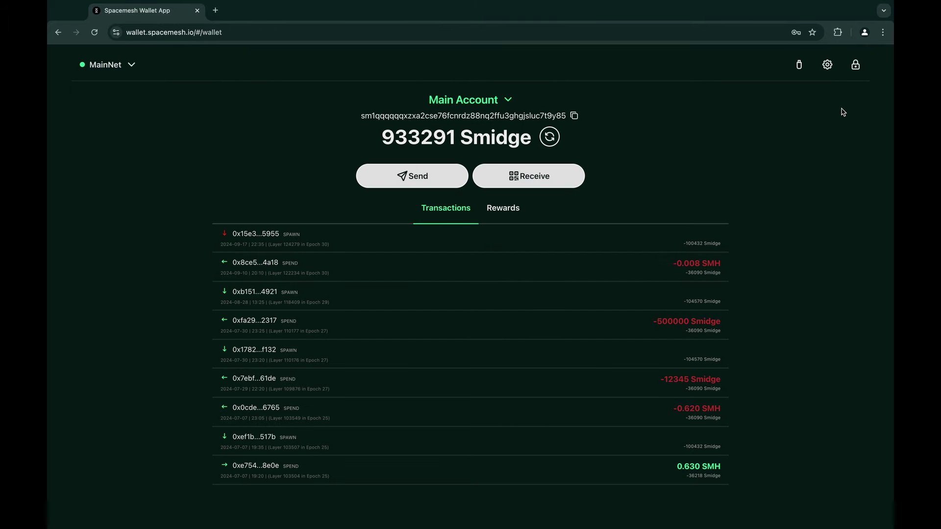
click(827, 65)
click(809, 86)
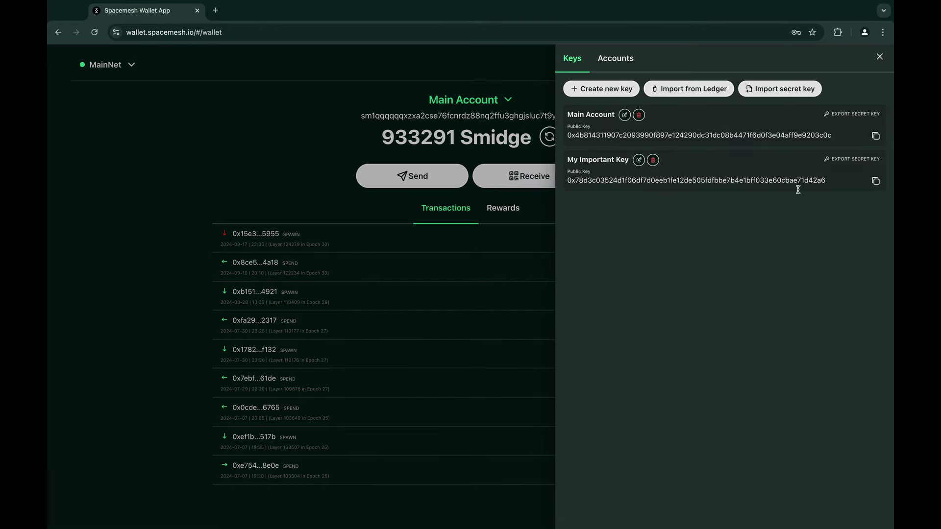
- Show the wallet's three accounts in the Accounts tab
click(626, 58)
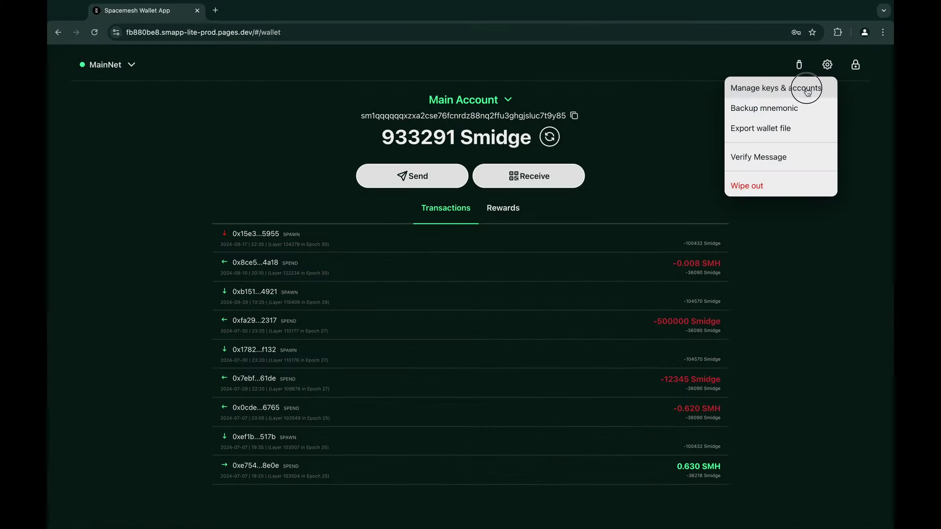
- Open Keys and Accounts, glance at the accounts list, then reopen it on the key list
click(809, 67)
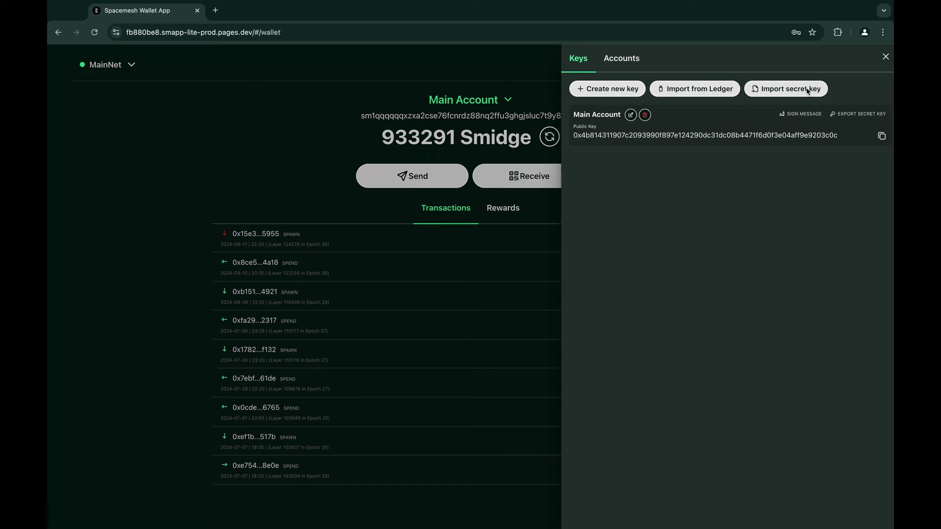
click(613, 59)
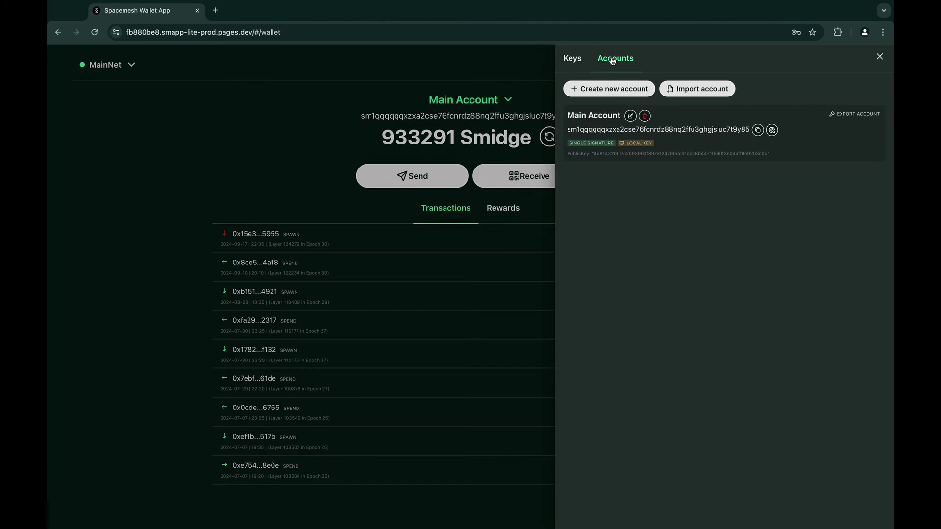
key(Escape)
click(828, 64)
click(784, 87)
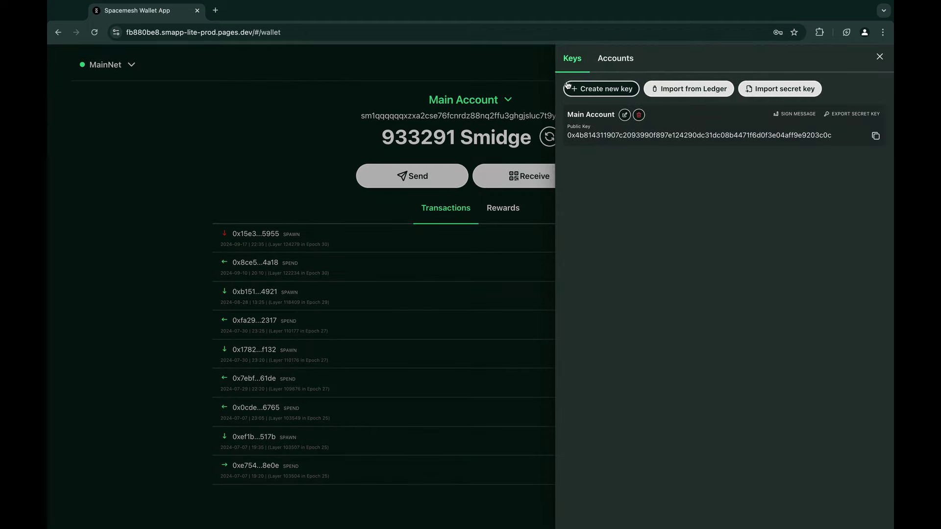
- Create a new key pair named Test and confirm it with the wallet password
click(601, 89)
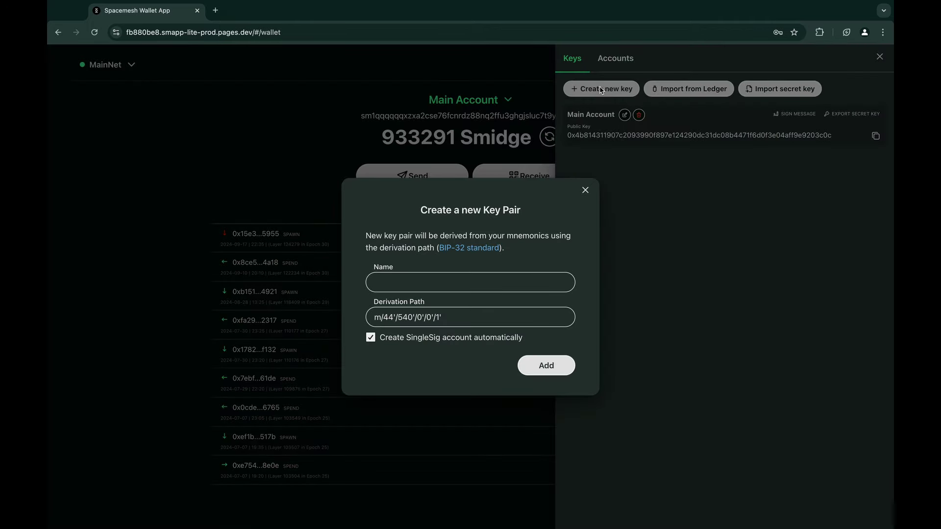
text(Test)
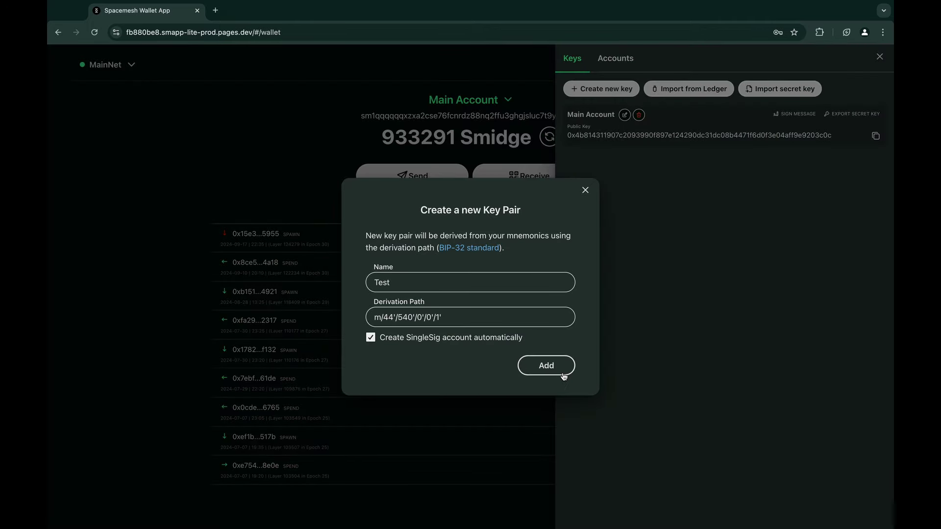
click(563, 372)
click(525, 340)
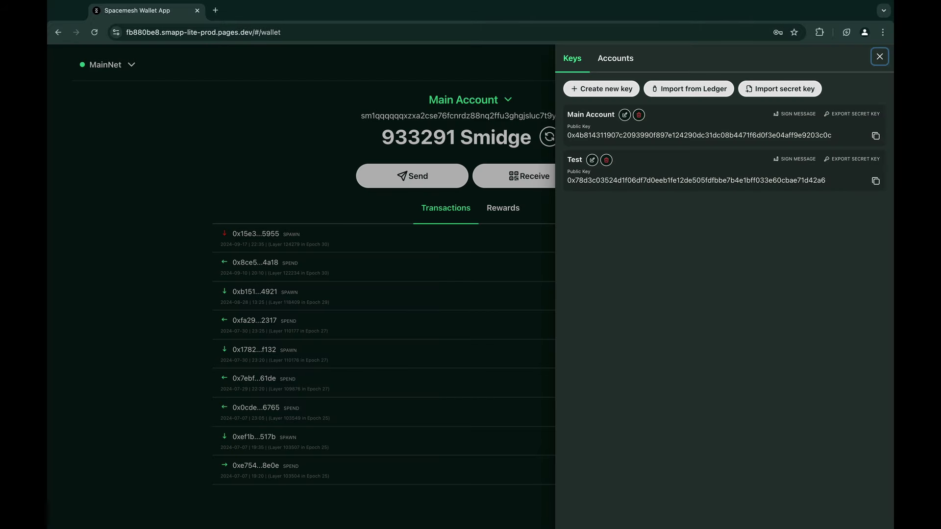
click(749, 88)
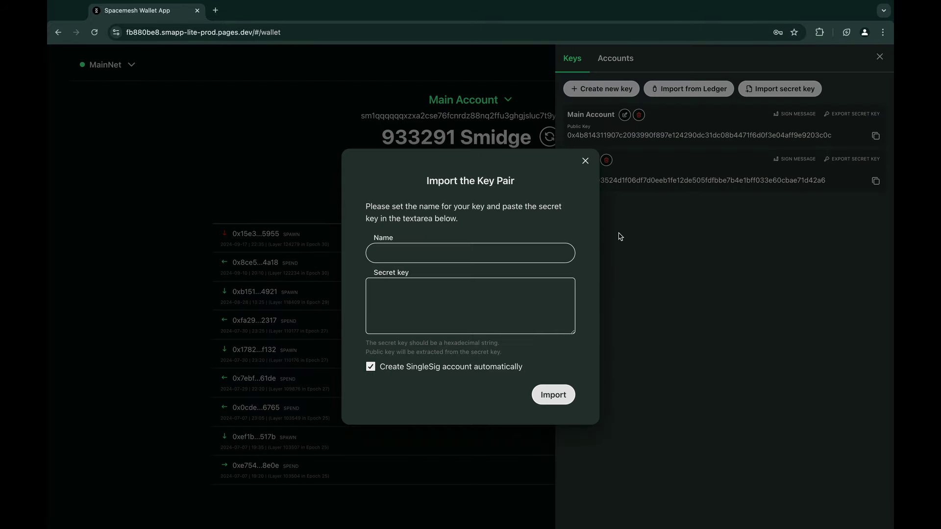
- Import the Ledger public key named Nano and submit the wallet password to store it
click(585, 161)
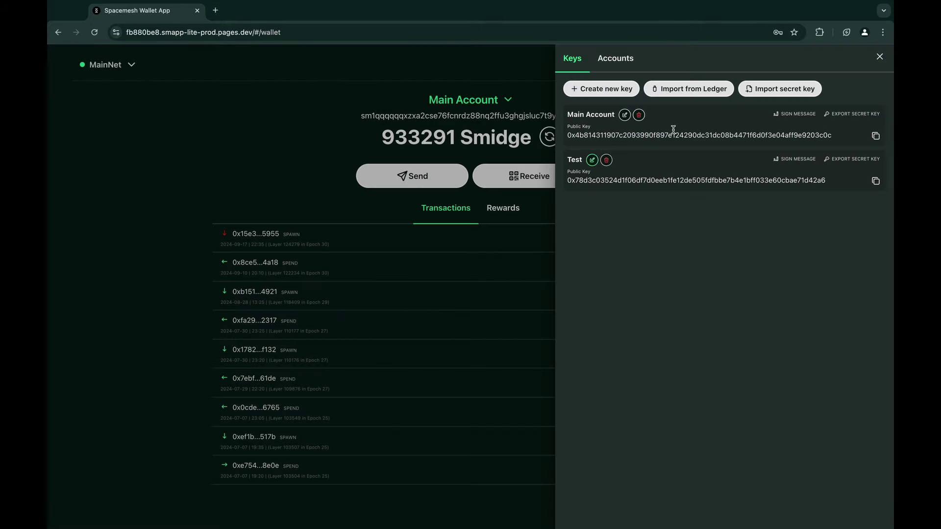
click(689, 90)
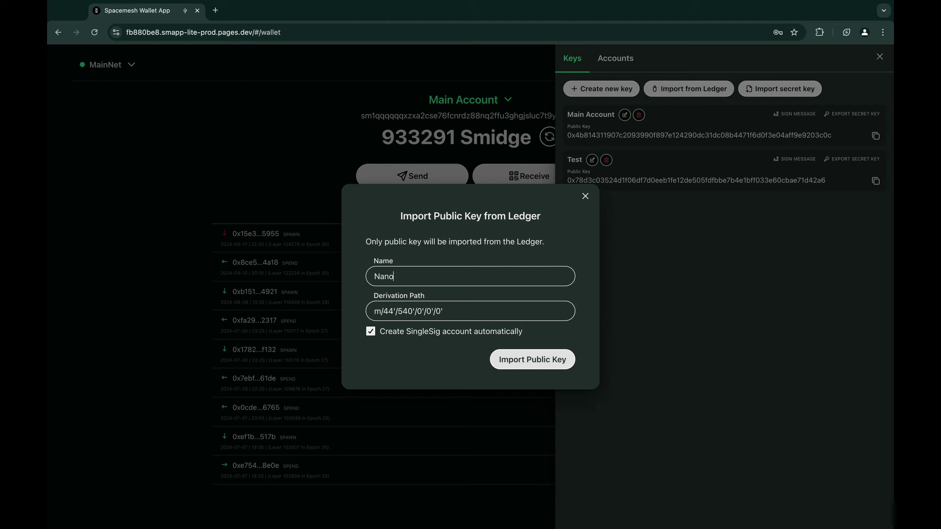
click(532, 359)
text(•)
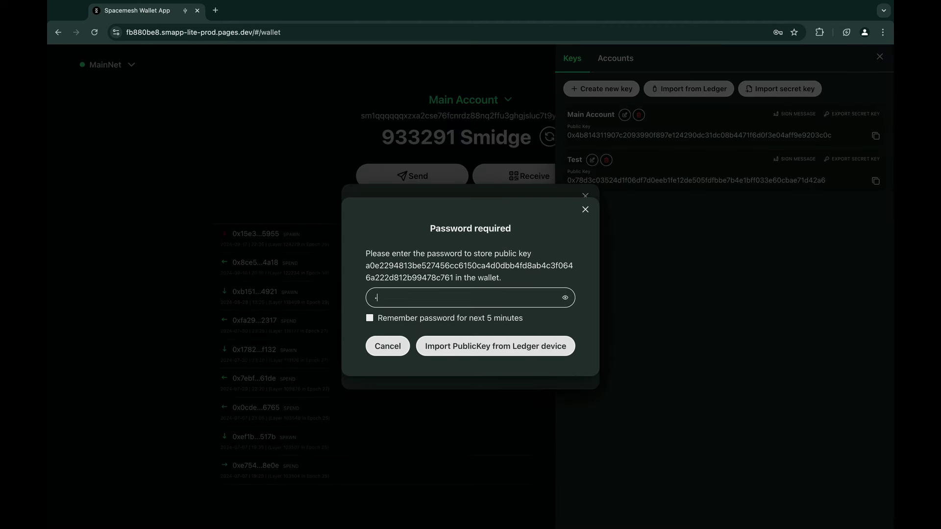
key(Return)
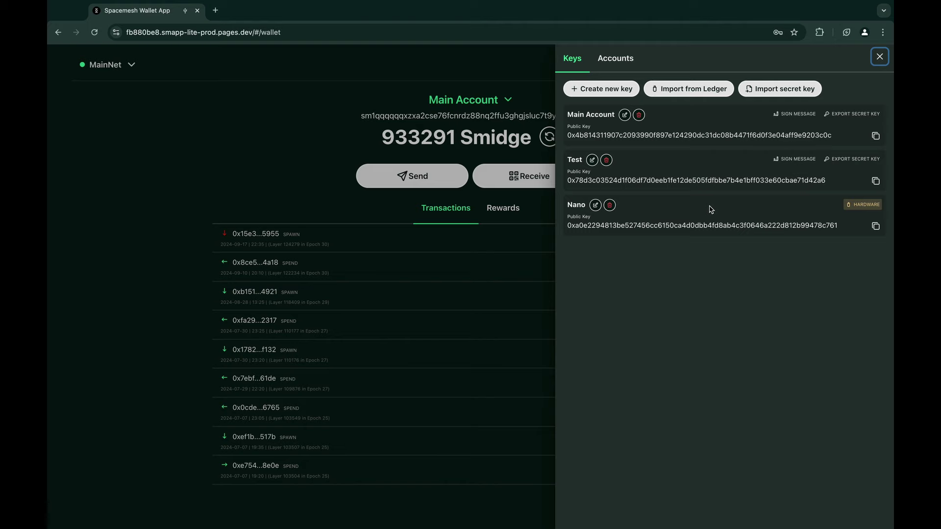
- Preview and close the create key, Ledger import, secret key import, and rename forms
click(601, 89)
click(563, 208)
click(689, 88)
click(585, 196)
click(779, 89)
click(583, 160)
click(624, 115)
click(585, 214)
- Preview Main Account's export and sign forms, copy its public key, and preview key deletion
click(852, 114)
click(787, 127)
click(794, 113)
click(572, 189)
click(875, 137)
click(609, 205)
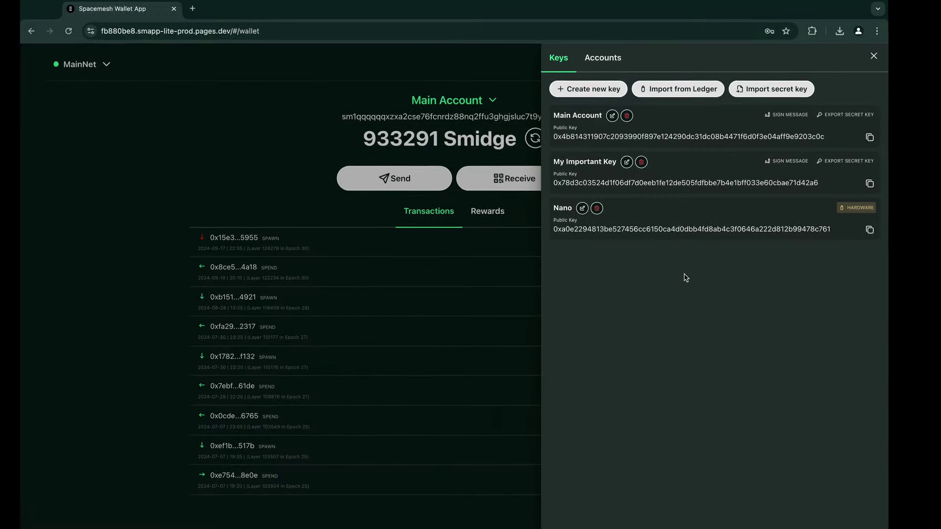
click(626, 61)
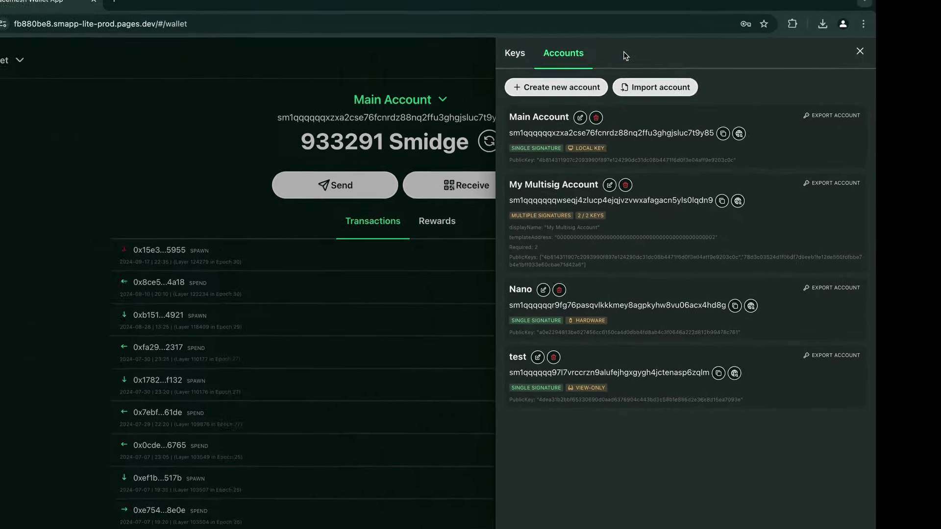
- Import the first .account file from Downloads as Imported Account, confirming the password
click(655, 88)
click(403, 292)
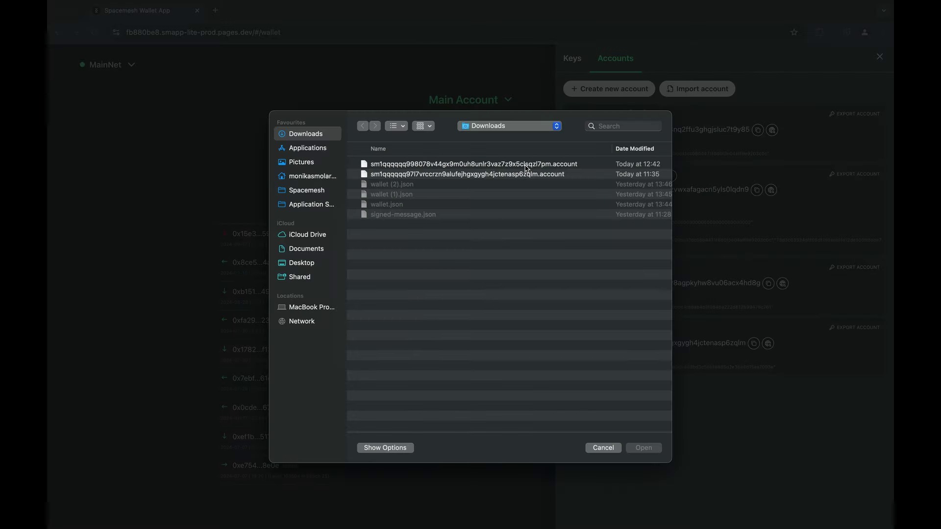
double_click(525, 165)
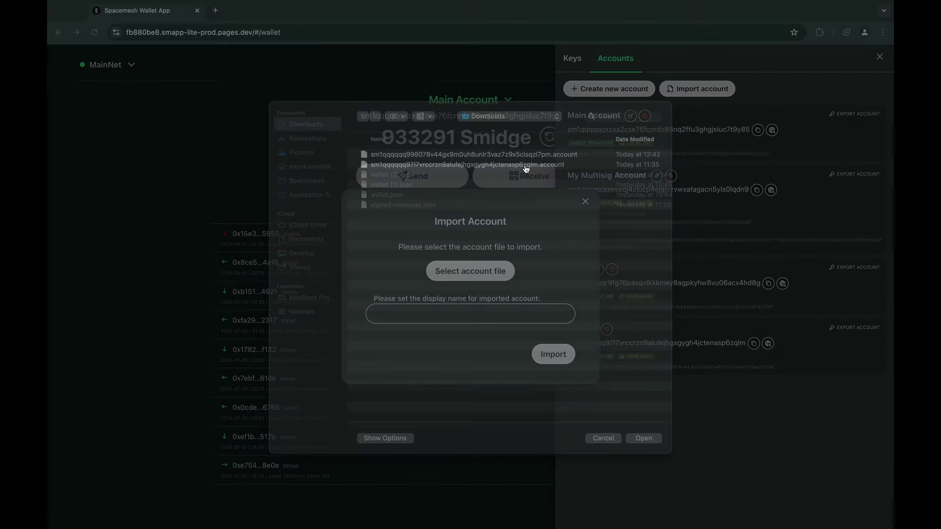
click(554, 368)
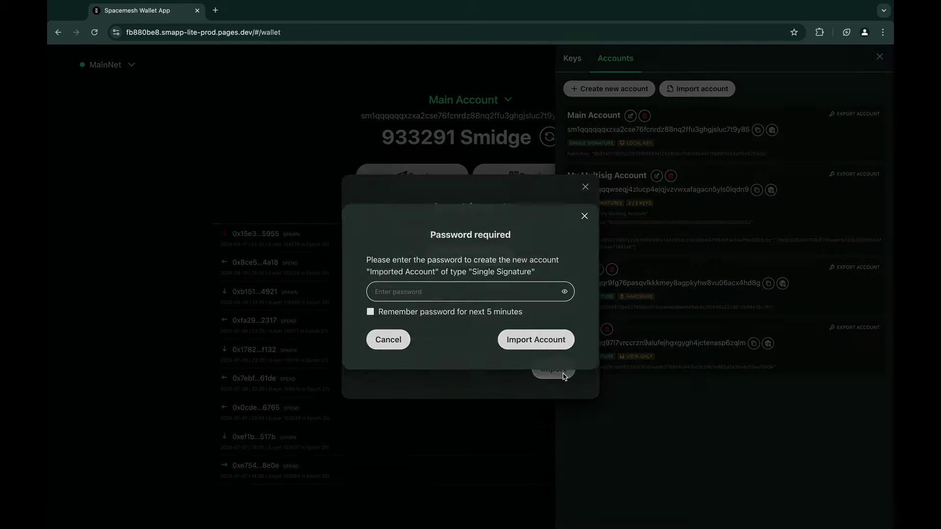
click(535, 338)
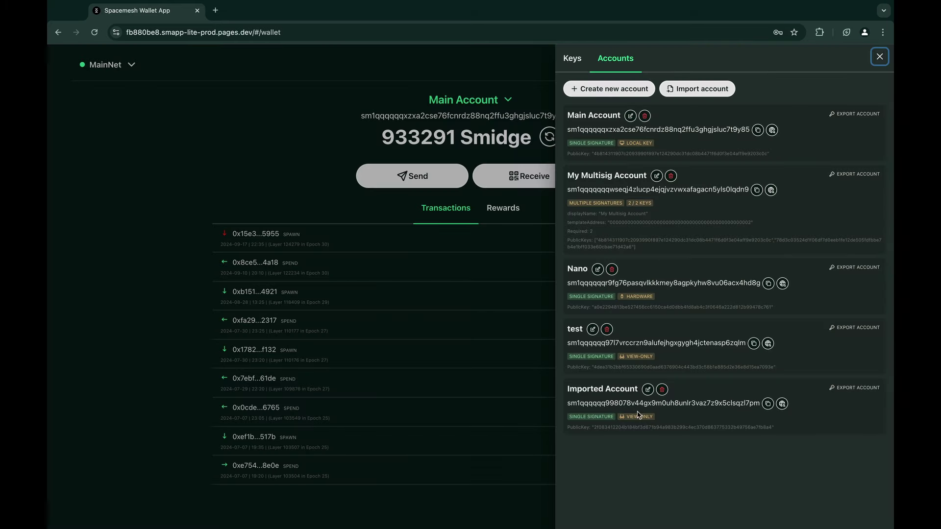
- Import a key named 'Imported account key' from a pasted secret key, confirming the password
click(573, 58)
click(780, 89)
text(Imported account key)
click(458, 304)
key(super+v)
click(553, 395)
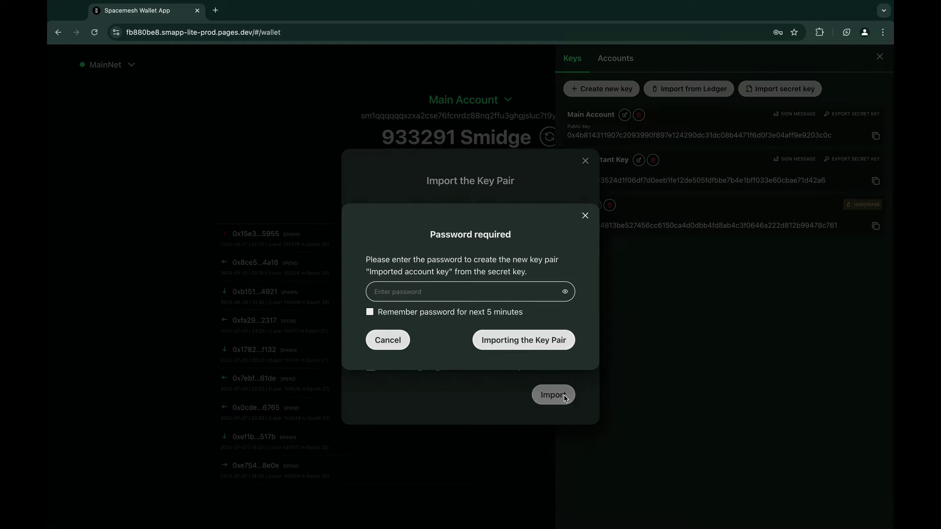
click(510, 342)
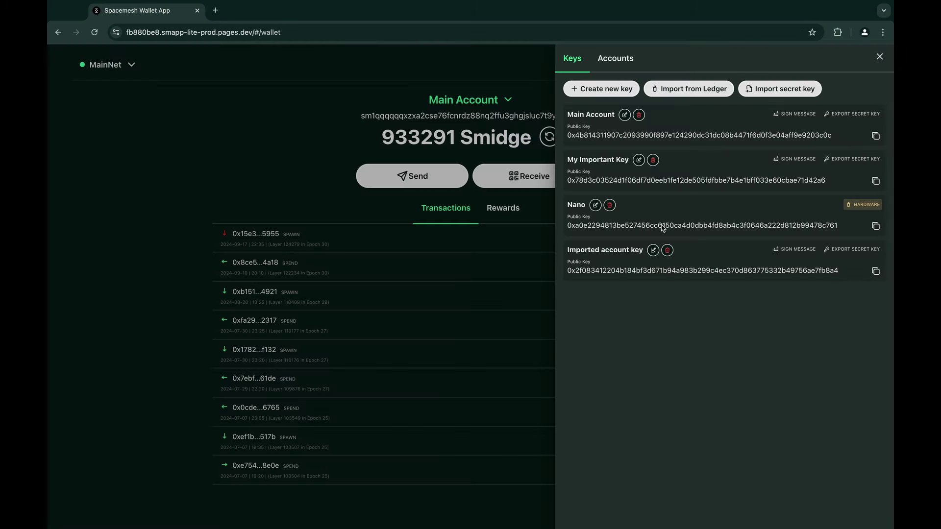
click(615, 58)
click(613, 94)
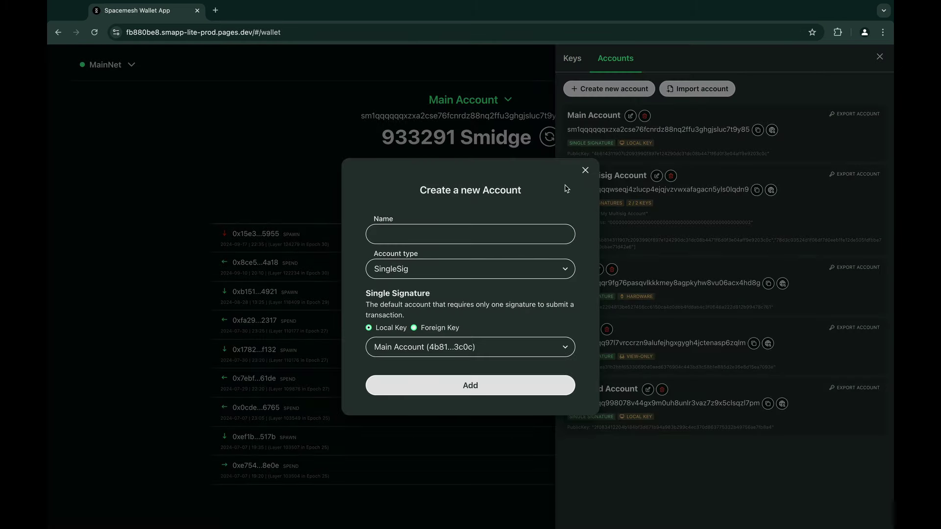
click(440, 327)
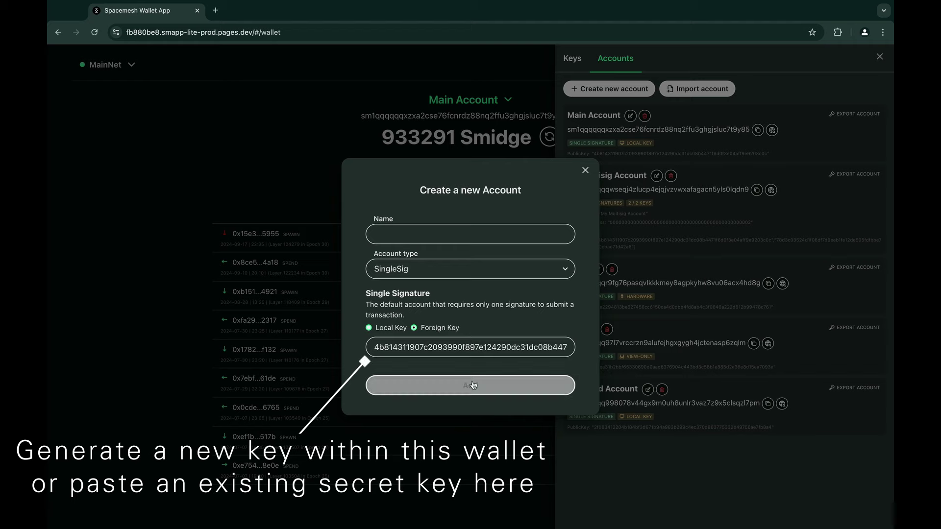
click(586, 170)
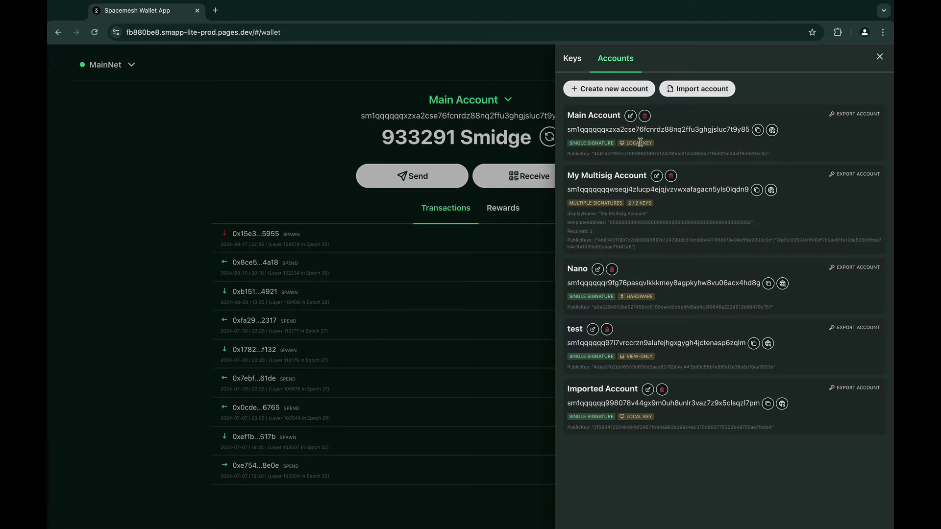
click(630, 116)
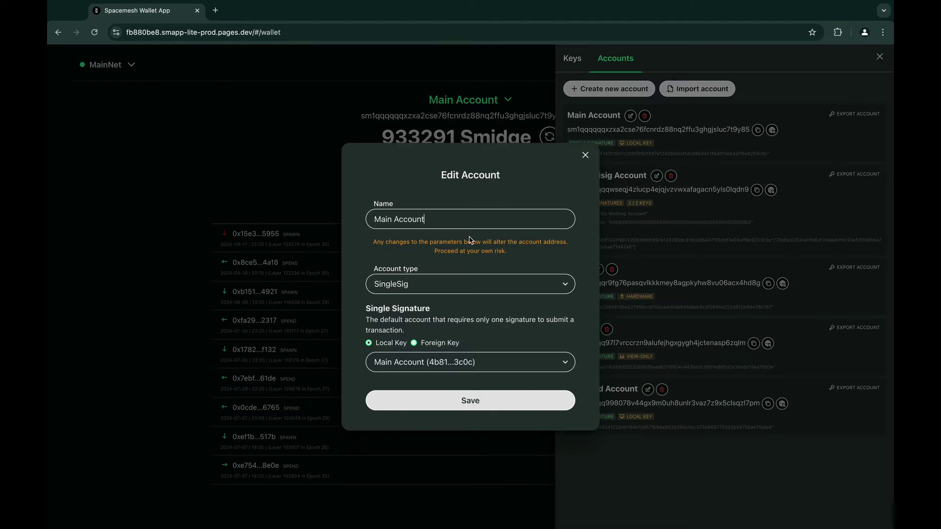
click(463, 284)
click(466, 263)
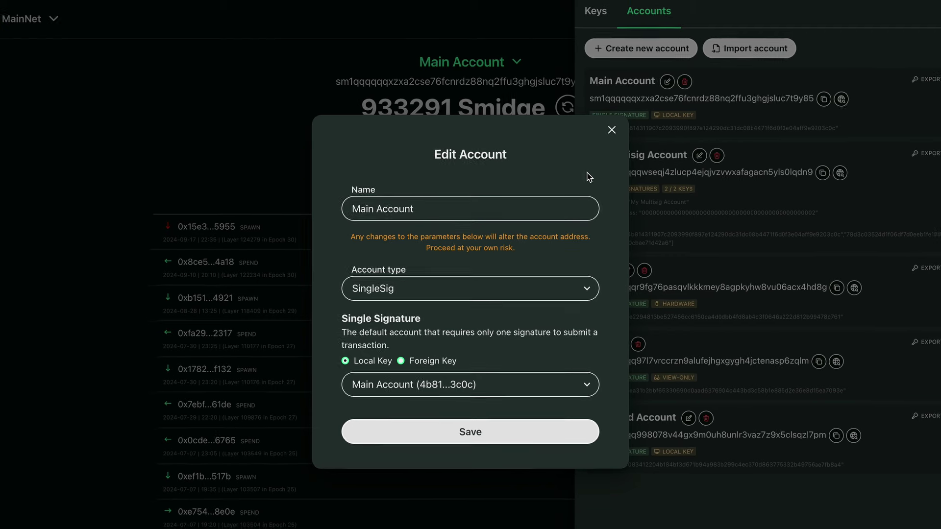
click(611, 129)
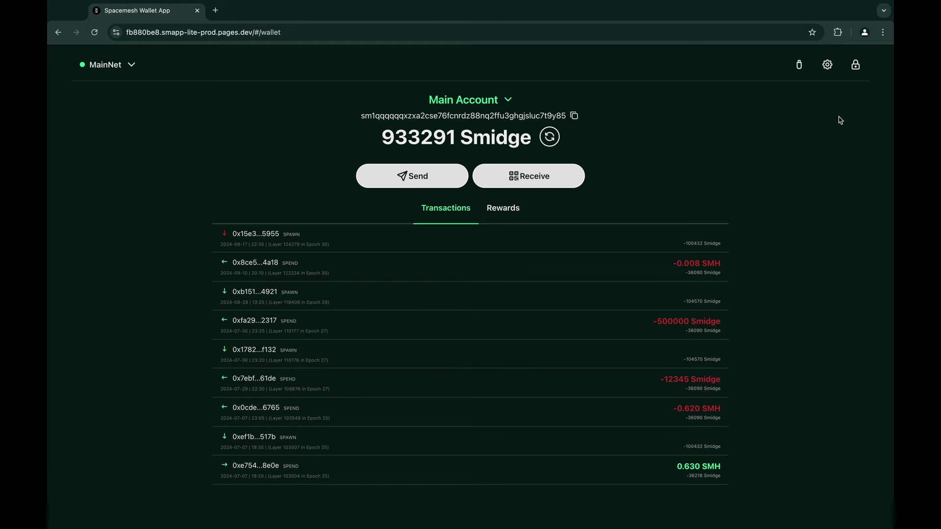
- Load signed-message.json into Verify Message, confirm its signature is valid, and close the dialog
click(832, 69)
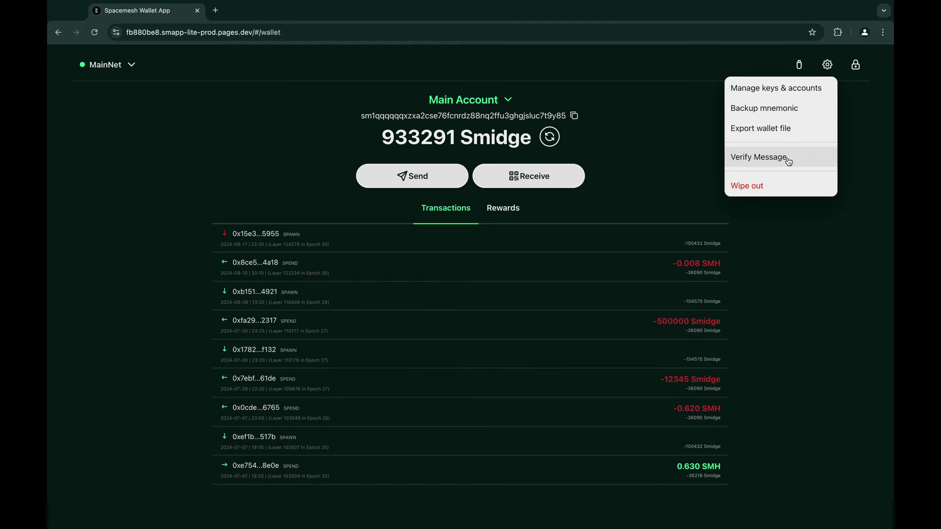
click(789, 158)
click(470, 237)
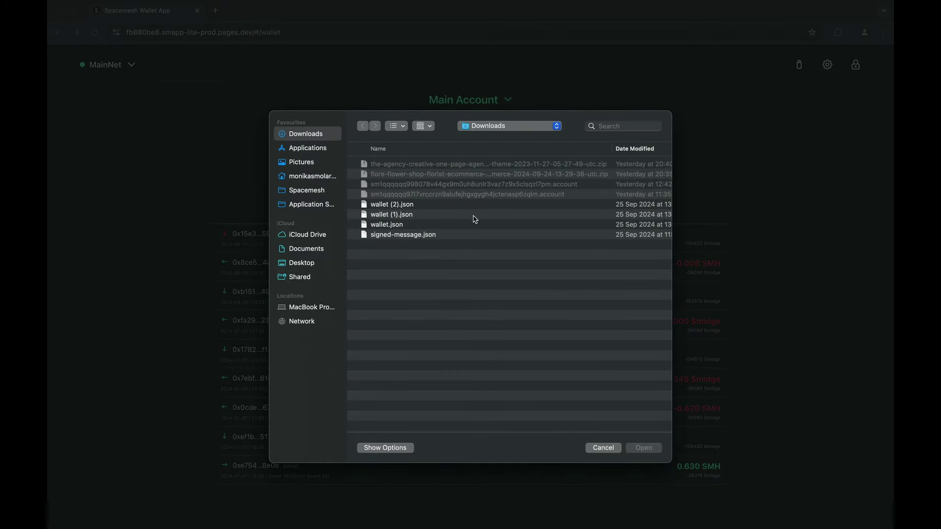
double_click(445, 237)
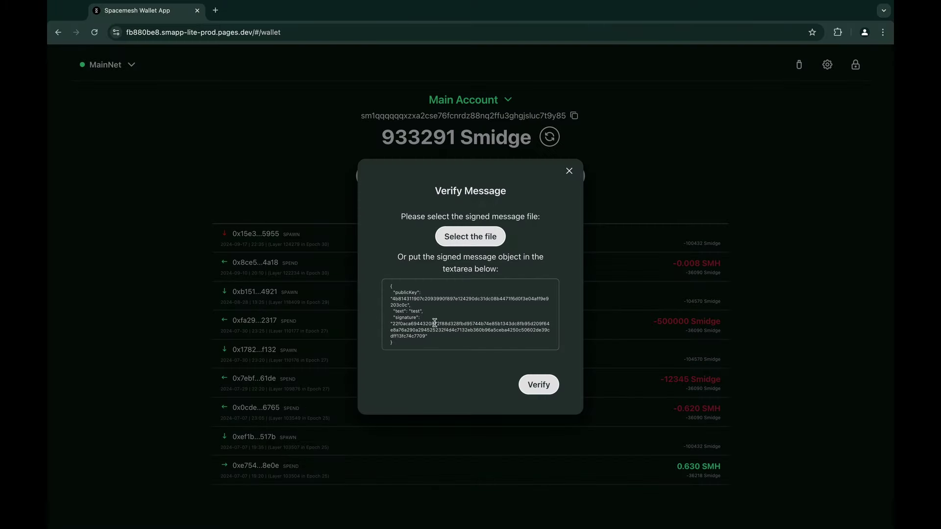
click(536, 387)
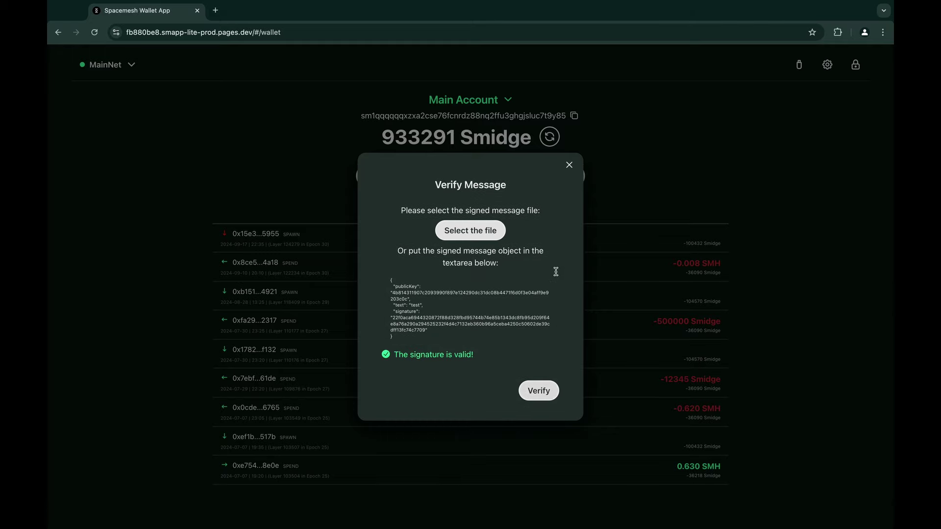
click(569, 165)
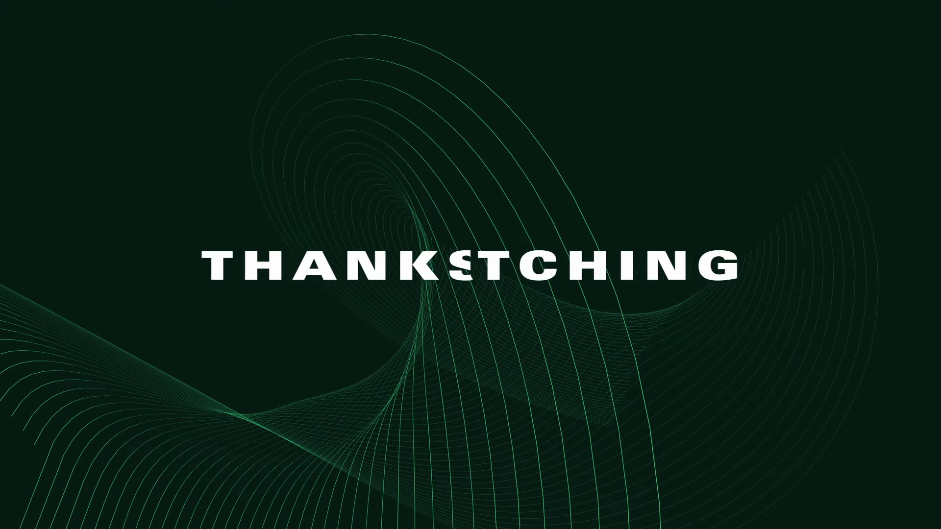